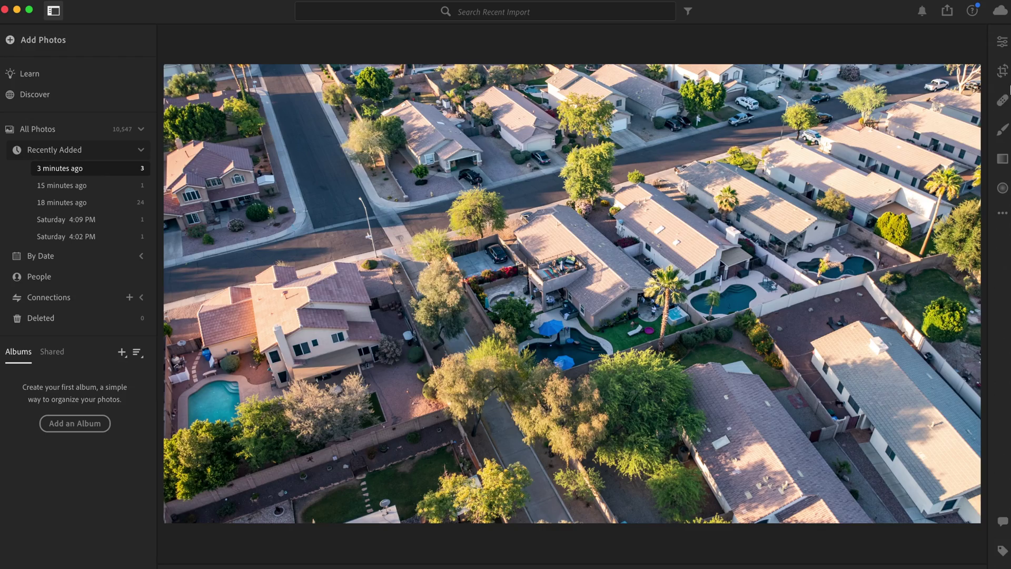
Close the Edit panel to view the three recently added drone photos as thumbnails
left_click(1003, 47)
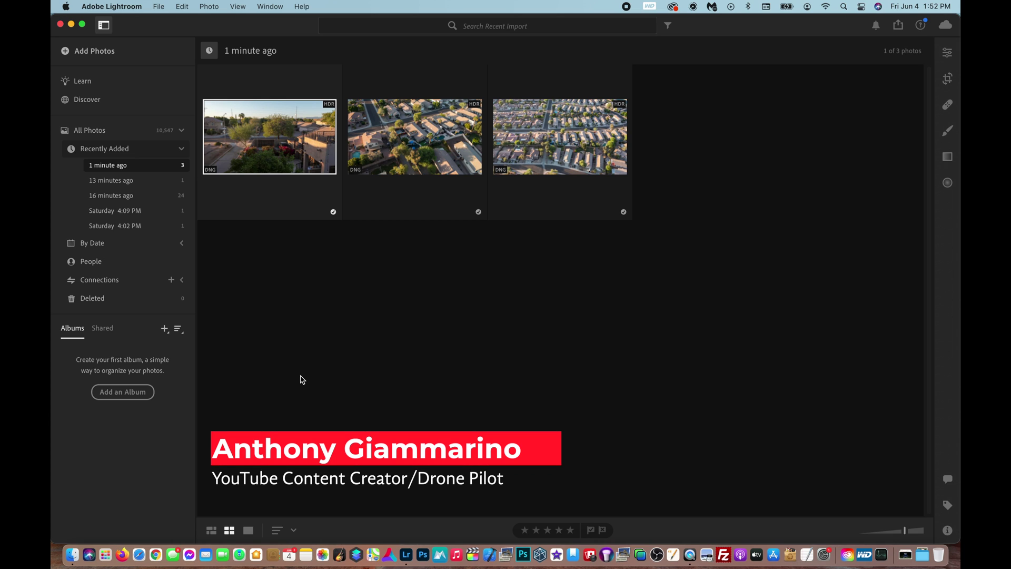
left_click(111, 6)
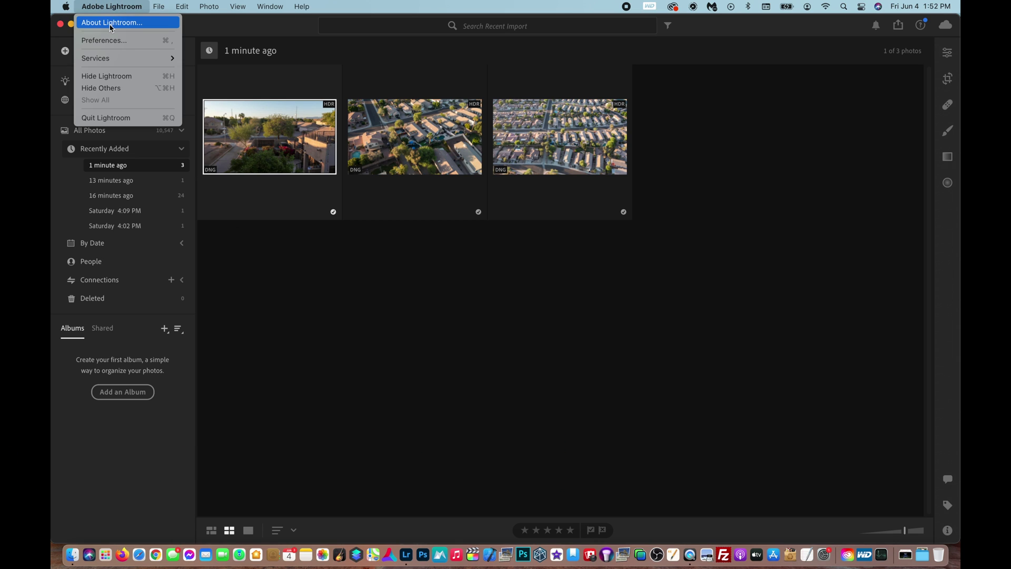
left_click(109, 23)
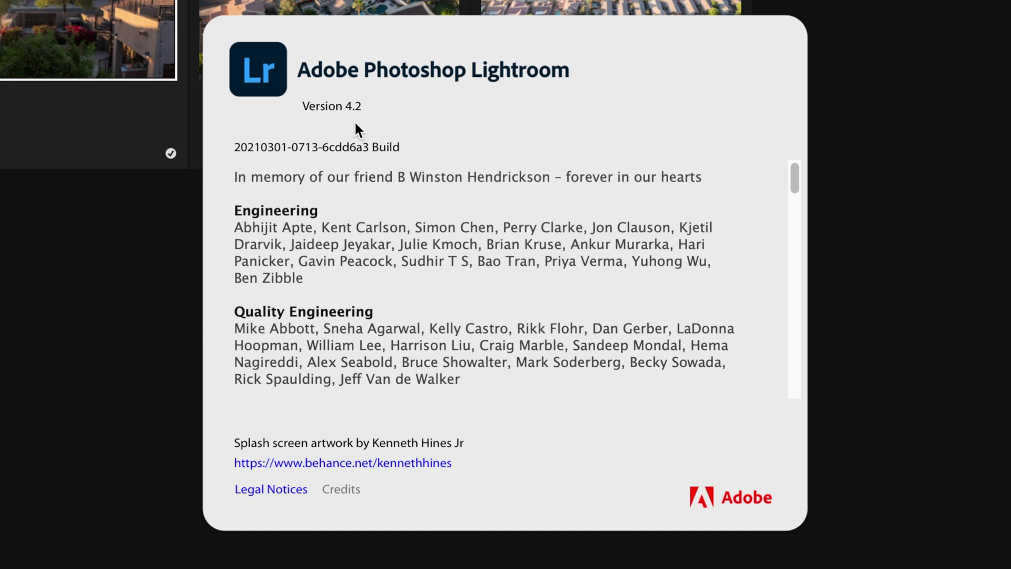
left_click(176, 242)
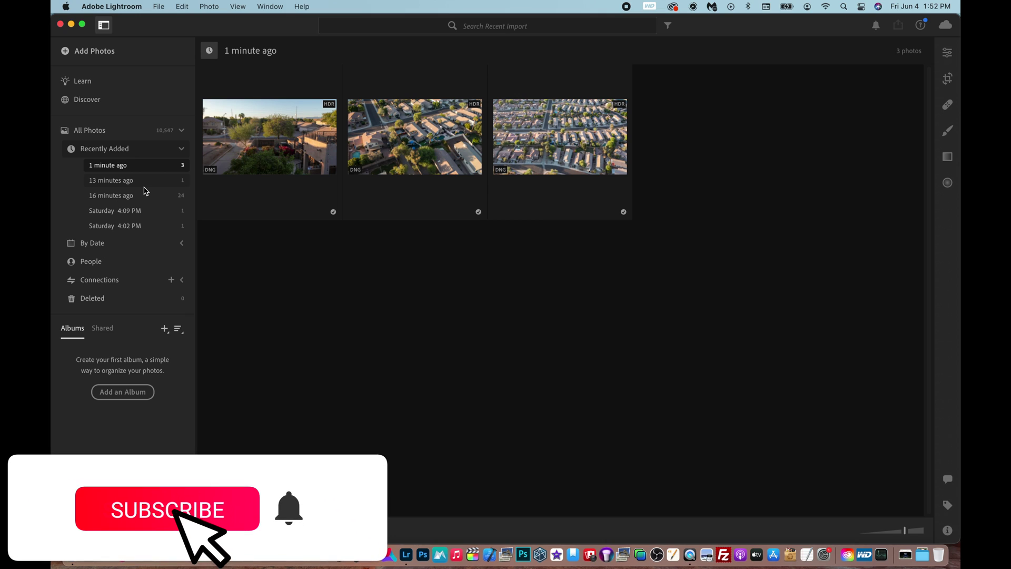
Open the edited city-and-mountains aerial photo from Recently Added > 14 minutes ago in Detail view
left_click(145, 187)
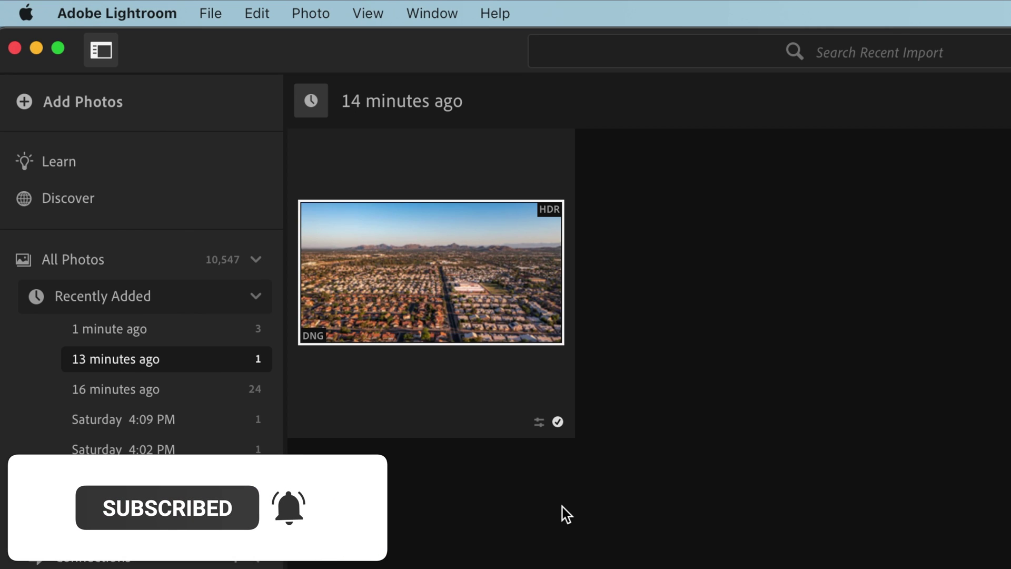
double_click(477, 309)
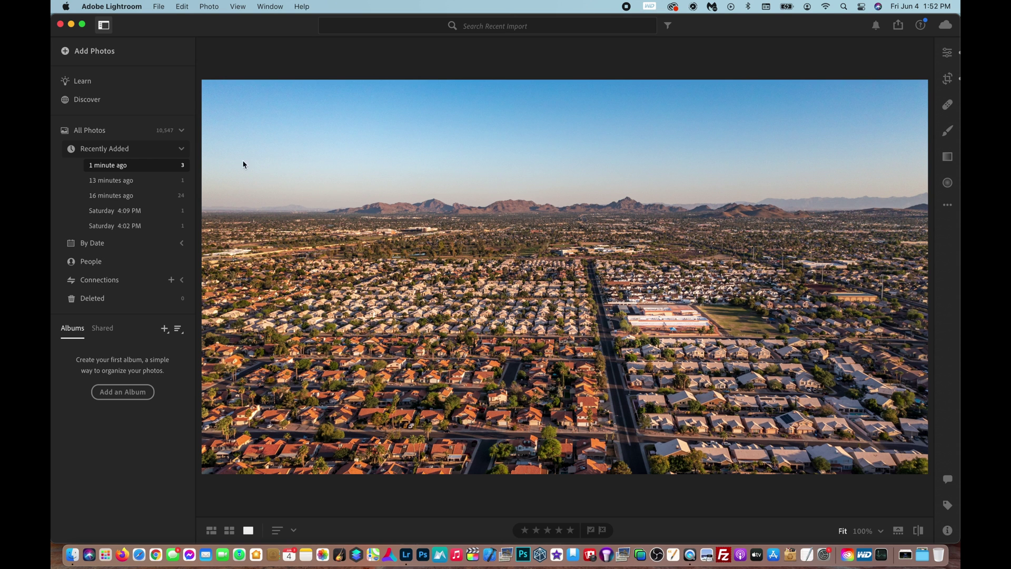
left_click(229, 530)
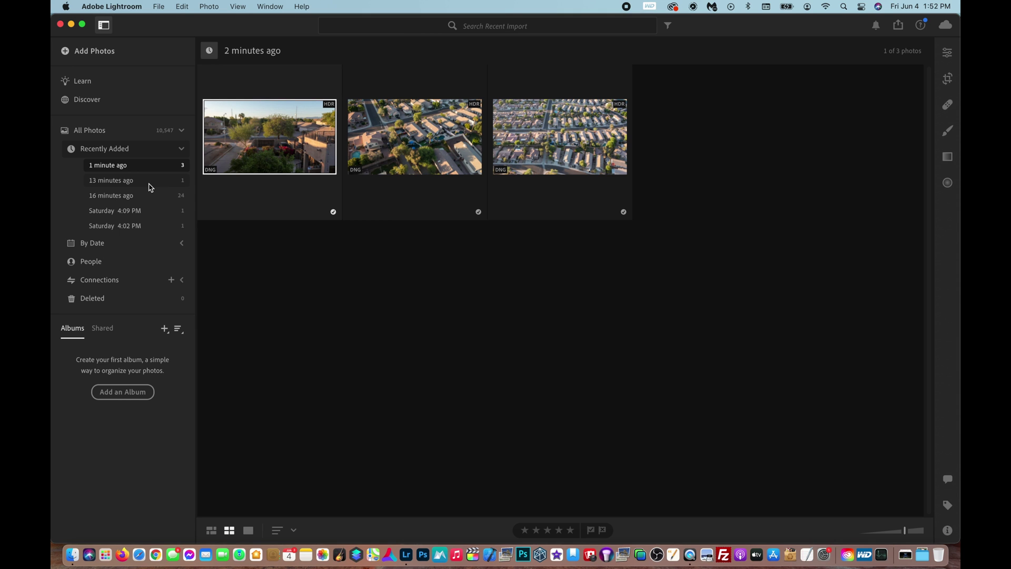
left_click(149, 184)
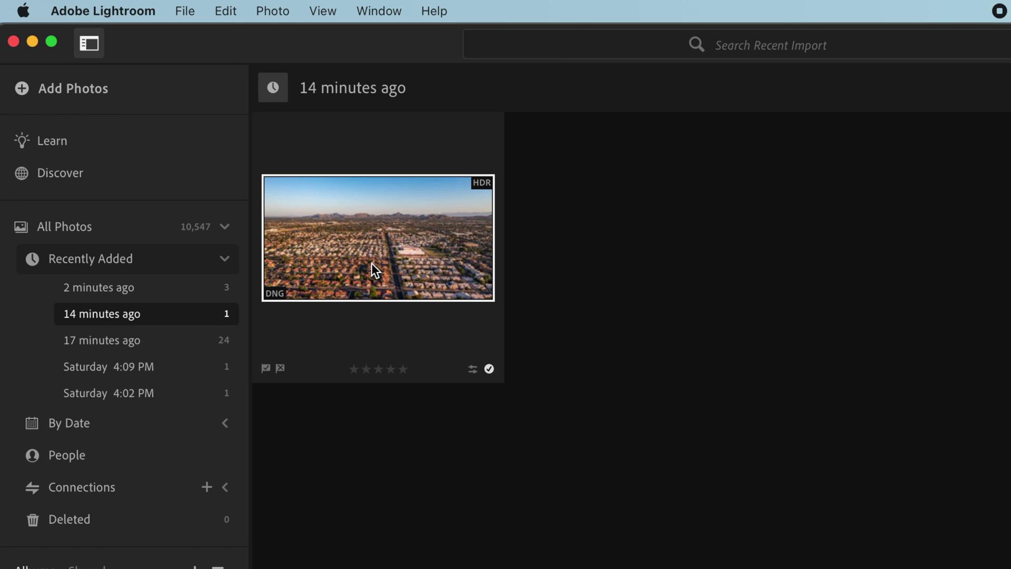
double_click(371, 263)
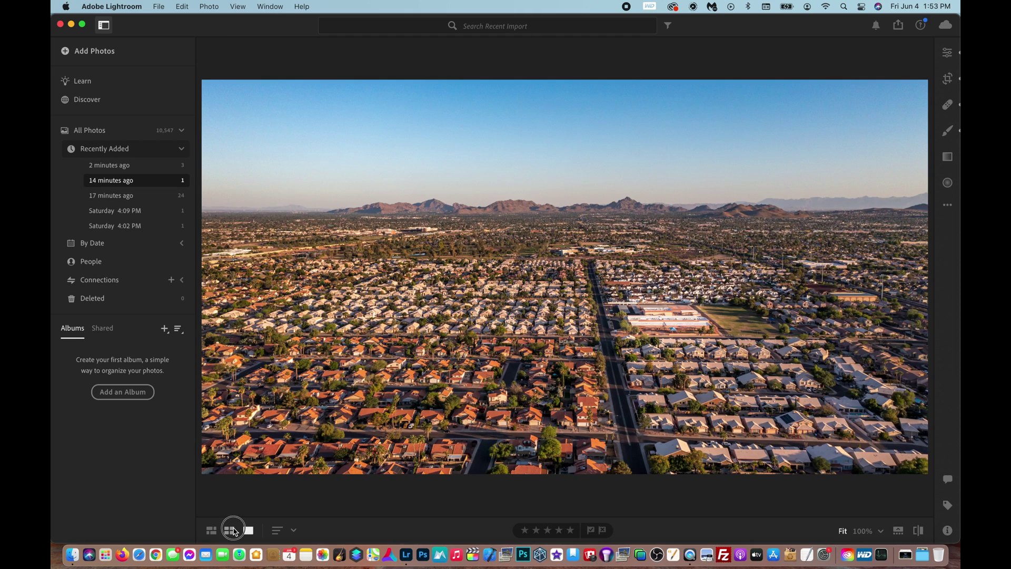
left_click(230, 530)
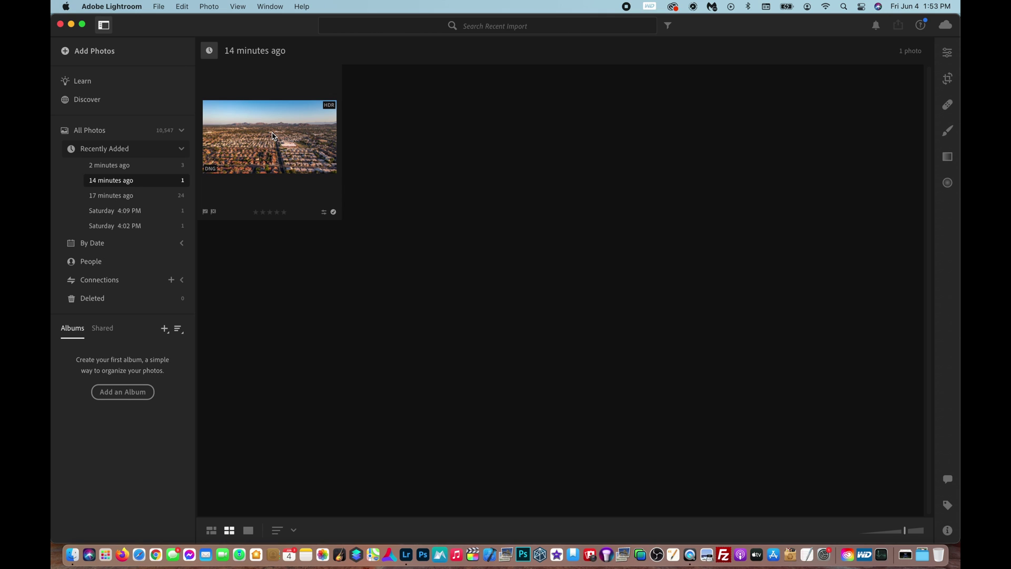
double_click(273, 136)
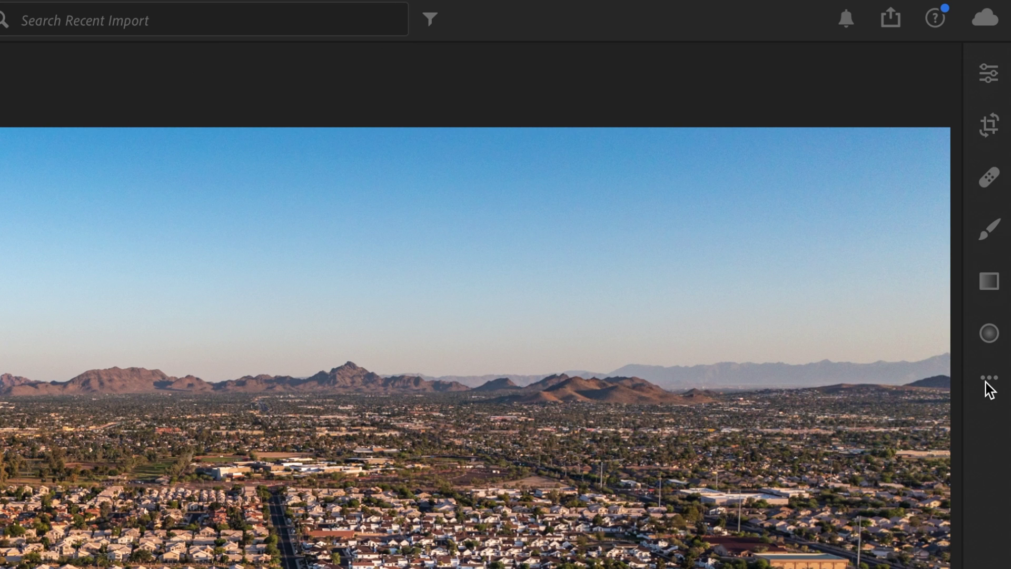
Choose Copy Edit Settings from the aerial panorama's ... menu
left_click(990, 383)
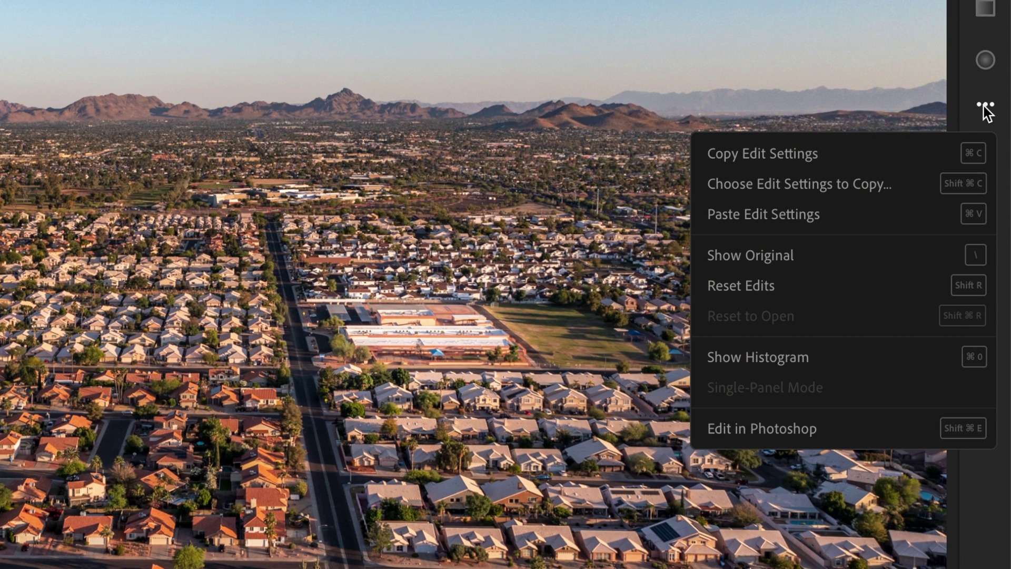
left_click(789, 159)
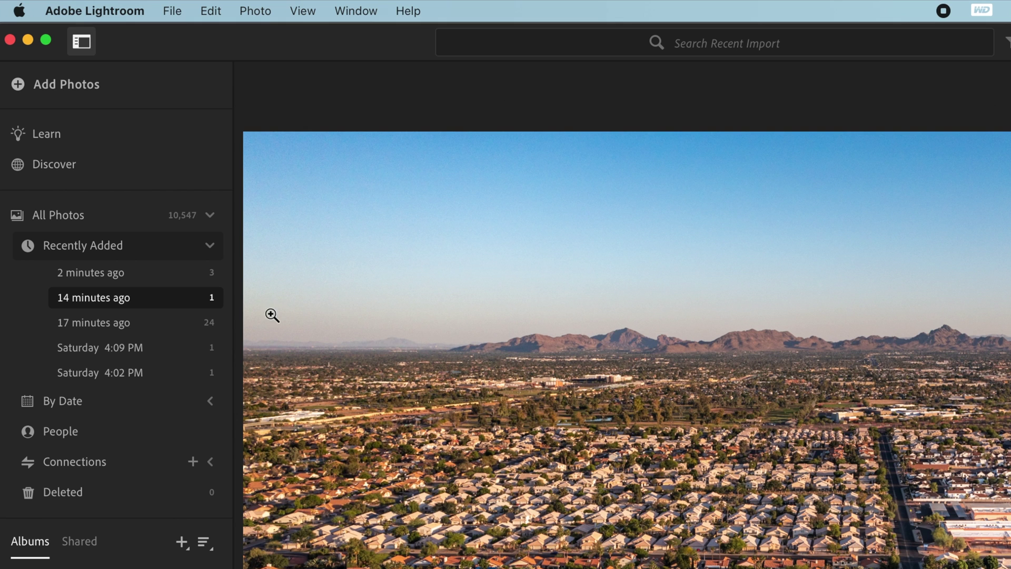
Select all three photos of the 2-minutes-ago import in Grid view and paste the settings
left_click(193, 273)
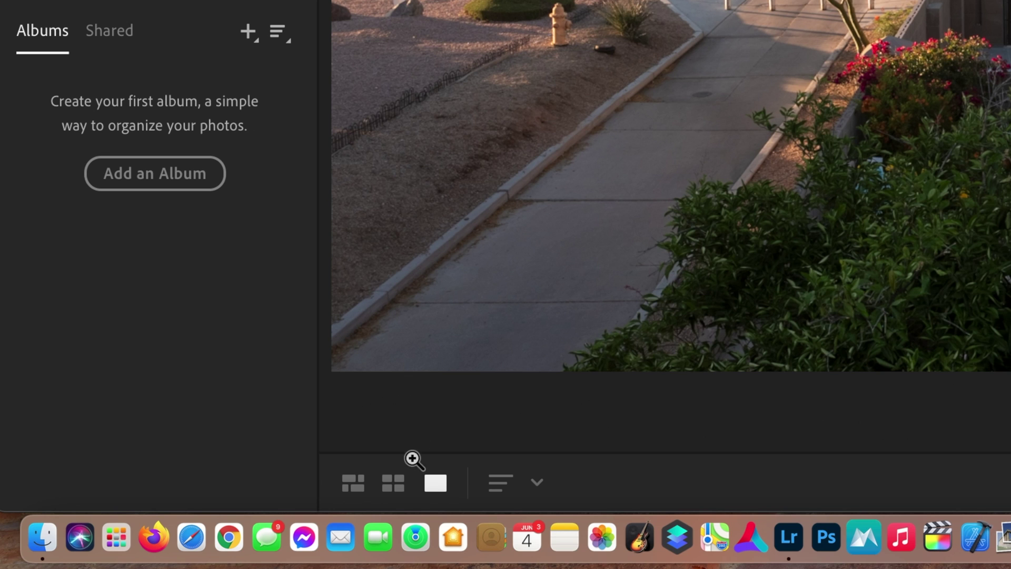
left_click(229, 530)
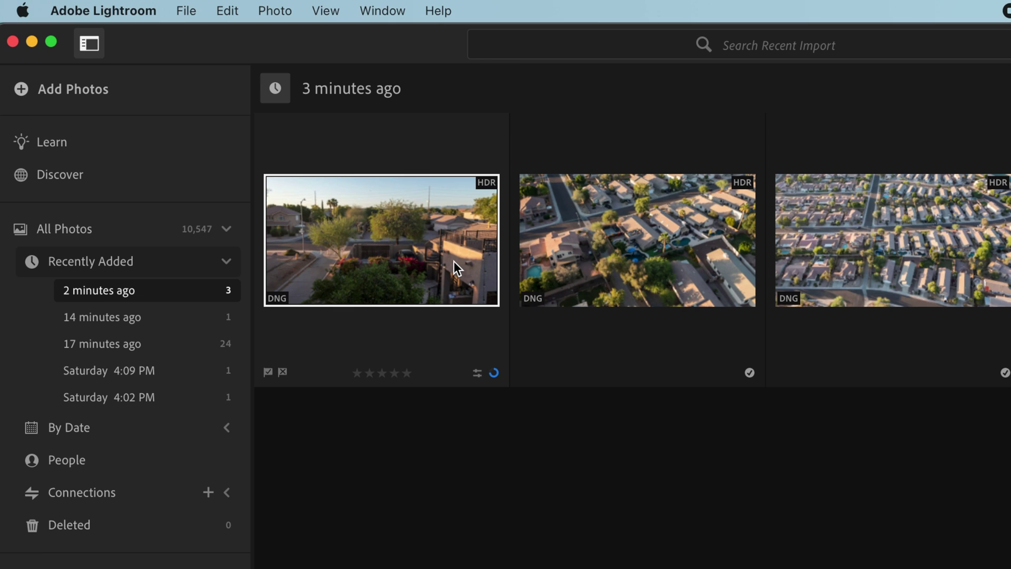
left_click(918, 271, "shift")
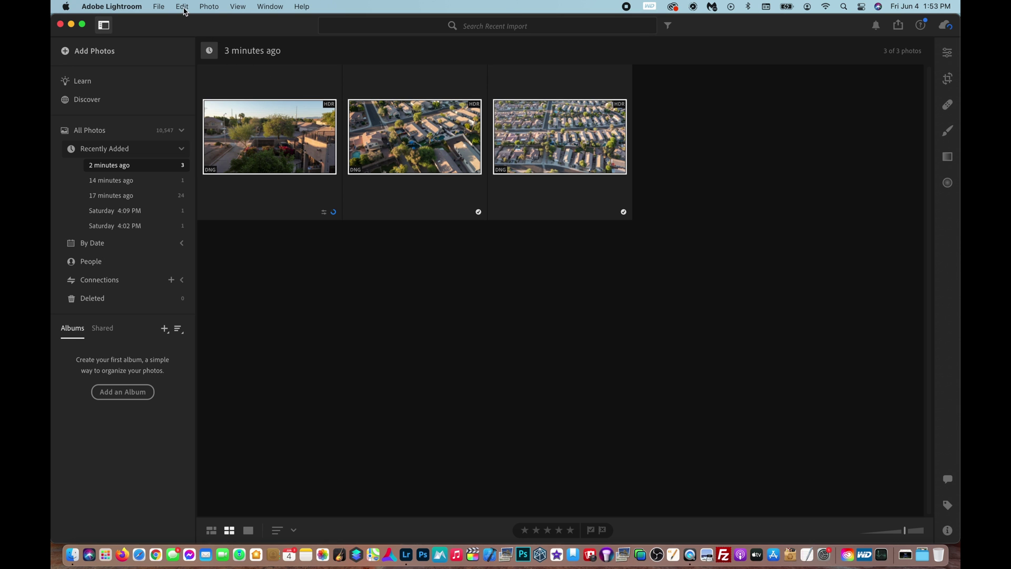
left_click(226, 10)
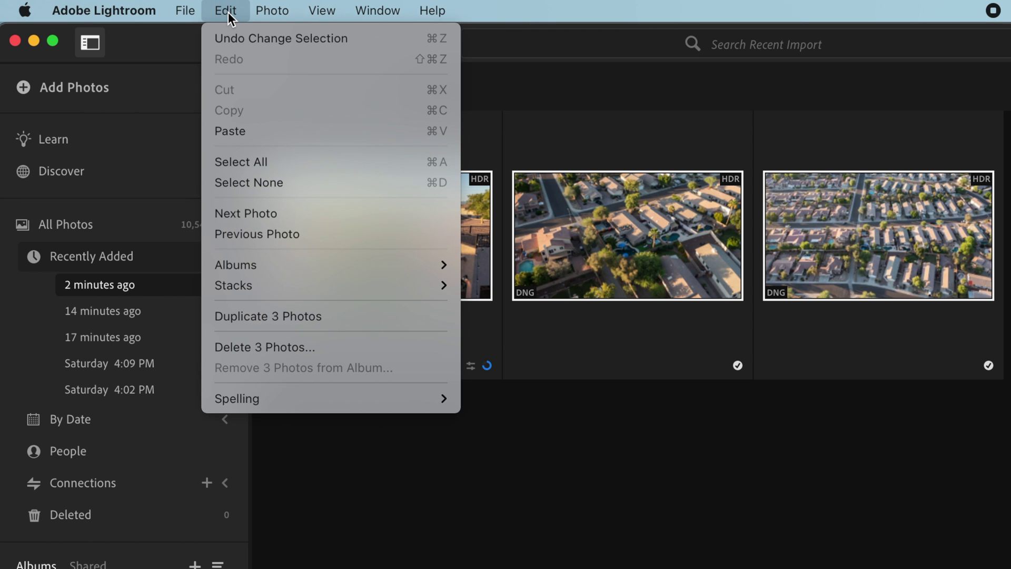
left_click(246, 131)
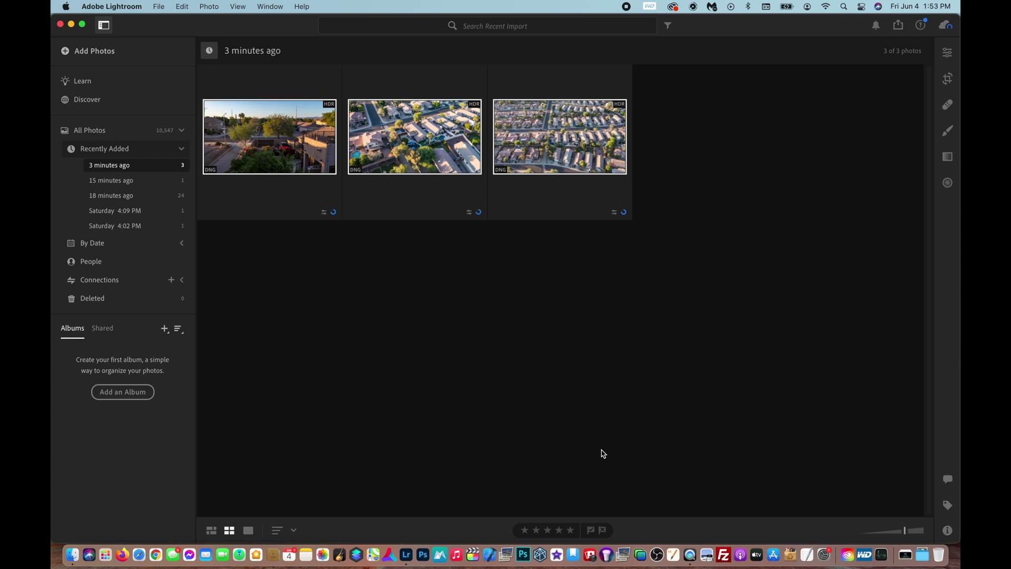
Open the first pasted photo in Detail view, then step to the neighbourhood aerial shot
left_click(451, 337)
double_click(293, 163)
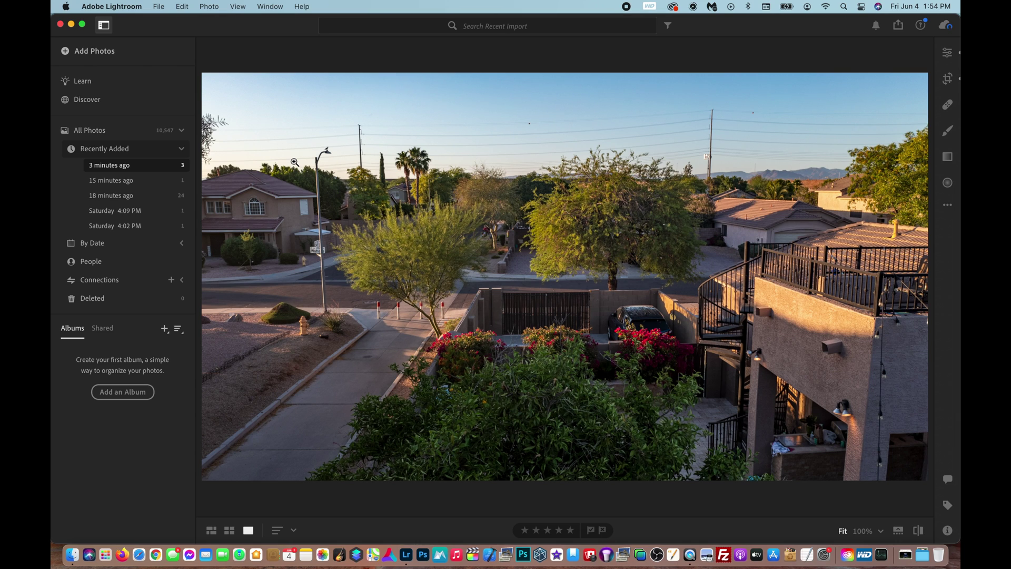
key("Left")
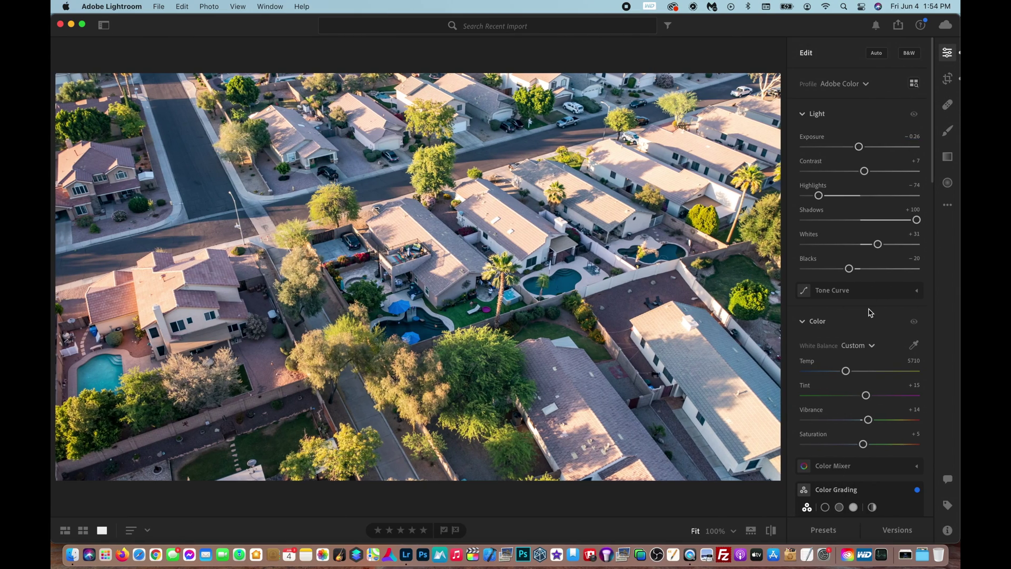
Drag the neighbourhood photo's Temp slider to 7169, then return to Grid view
left_click_drag(849, 371, 860, 374)
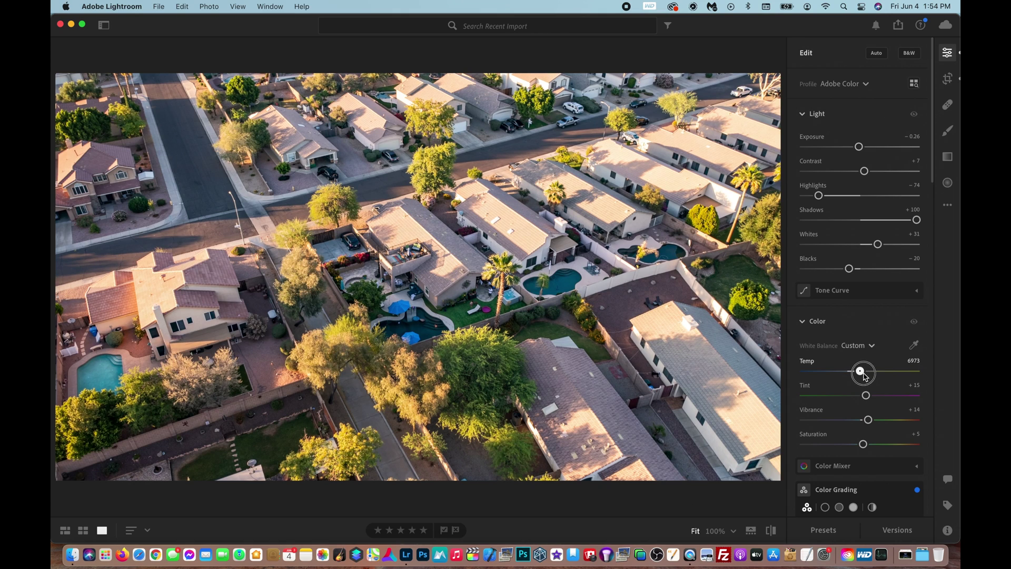
left_click_drag(860, 374, 865, 378)
left_click(82, 531)
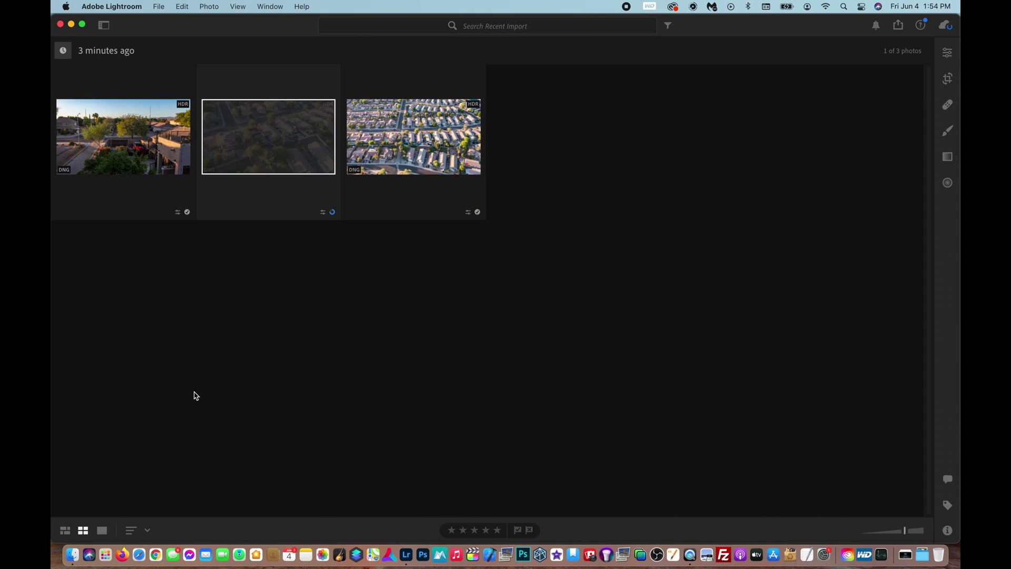